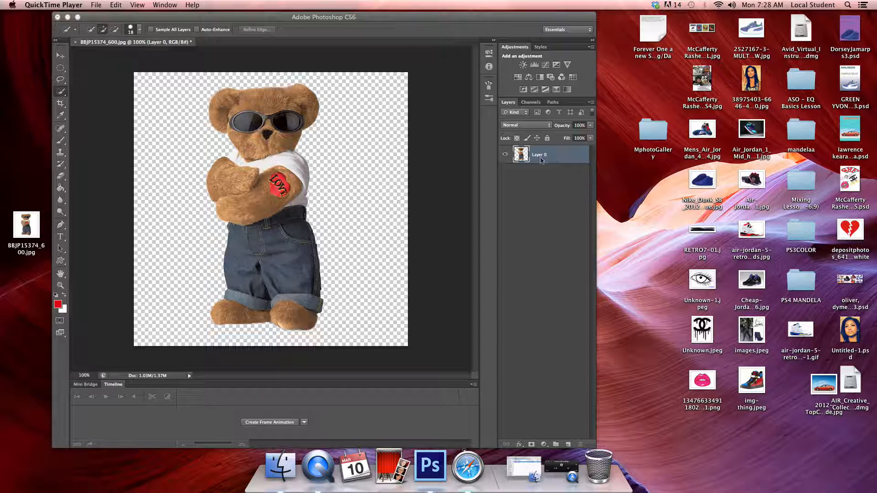
Step: Duplicate the bear layer twice, keeping the default names Layer 0 copy and Layer 0 copy 2
click(557, 158)
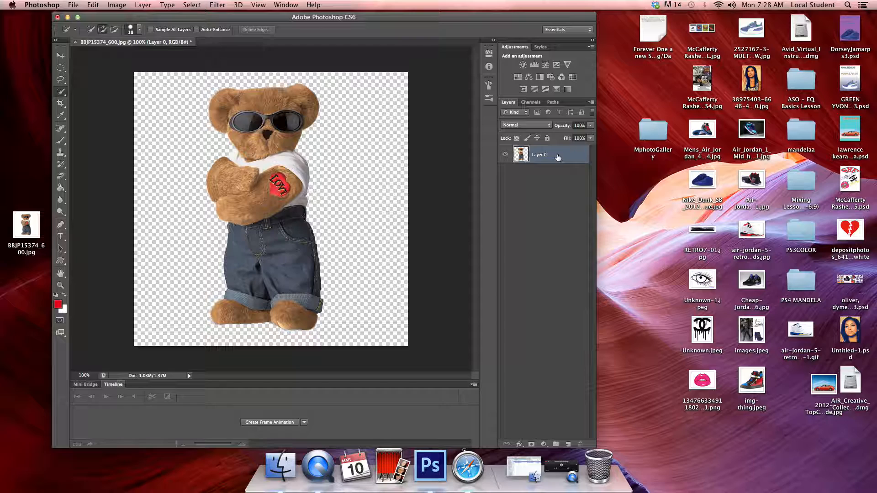
drag(557, 157, 558, 157)
right_click(557, 155)
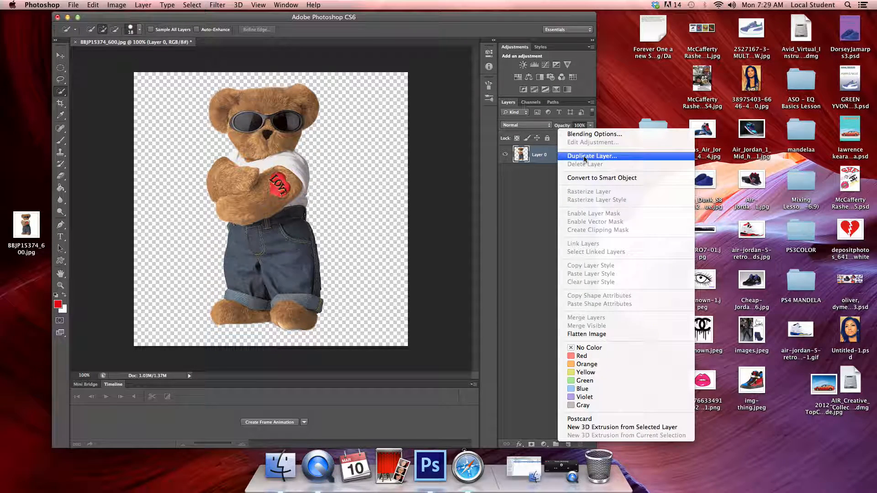
click(562, 158)
click(524, 189)
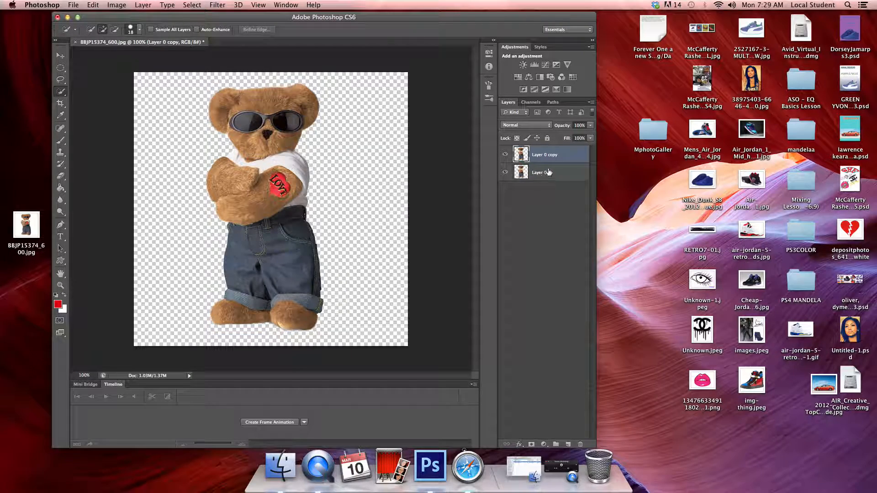
right_click(558, 154)
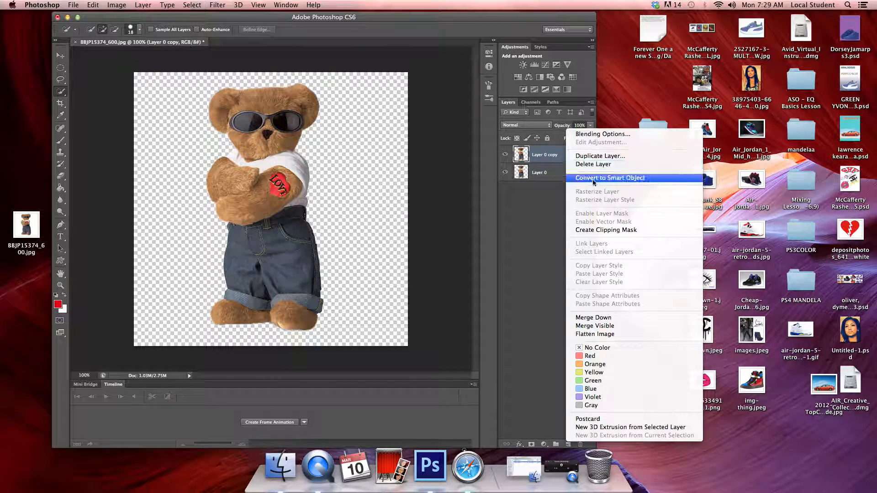
click(592, 156)
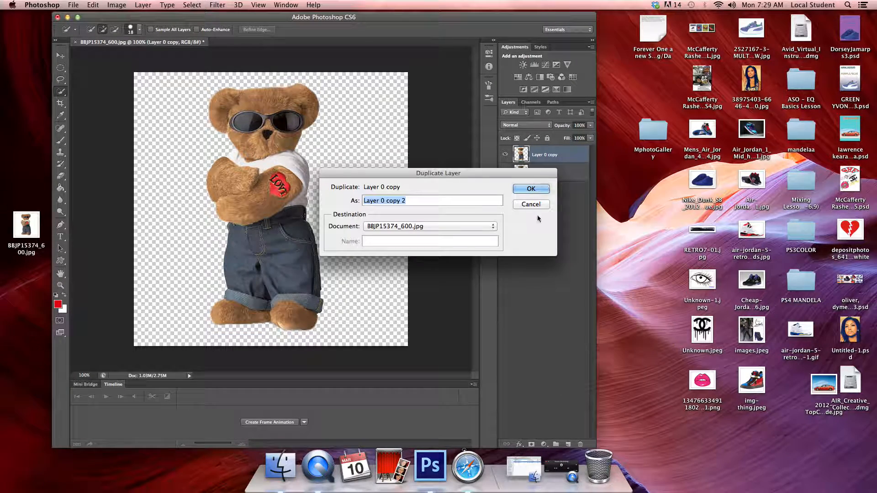
click(526, 187)
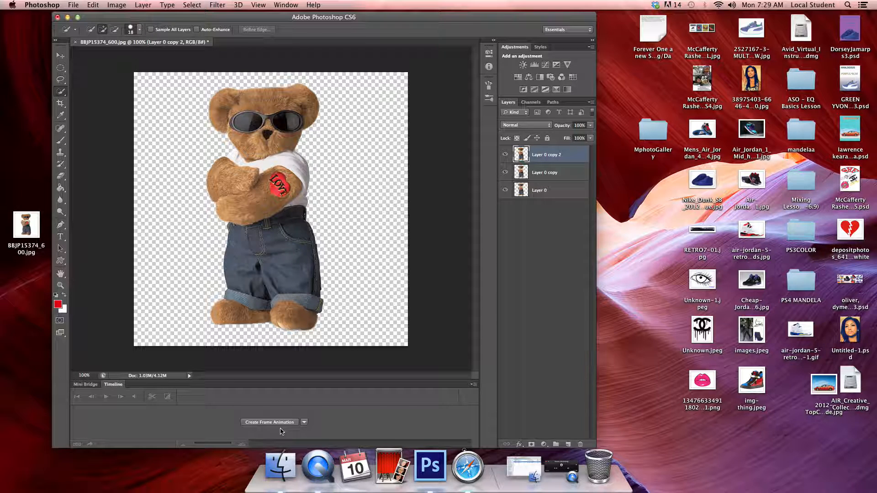
Step: Check the available timeline types without choosing one, and hide the Timeline and show it again
click(304, 422)
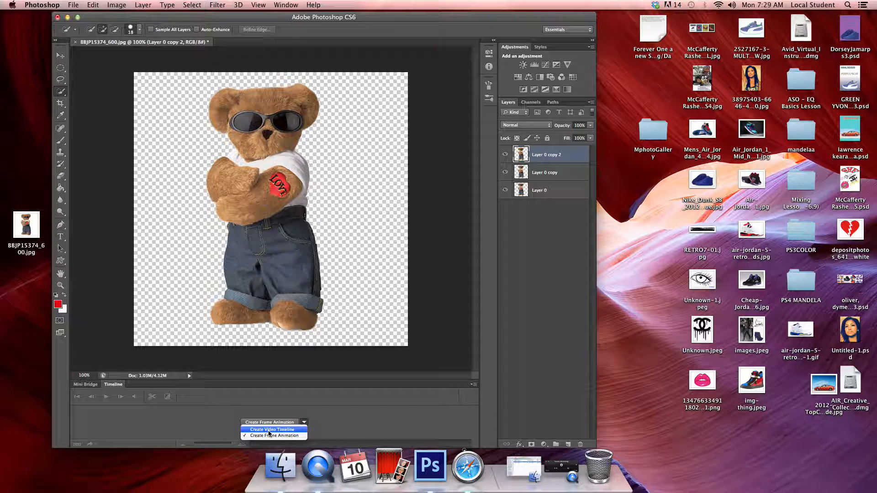
click(339, 426)
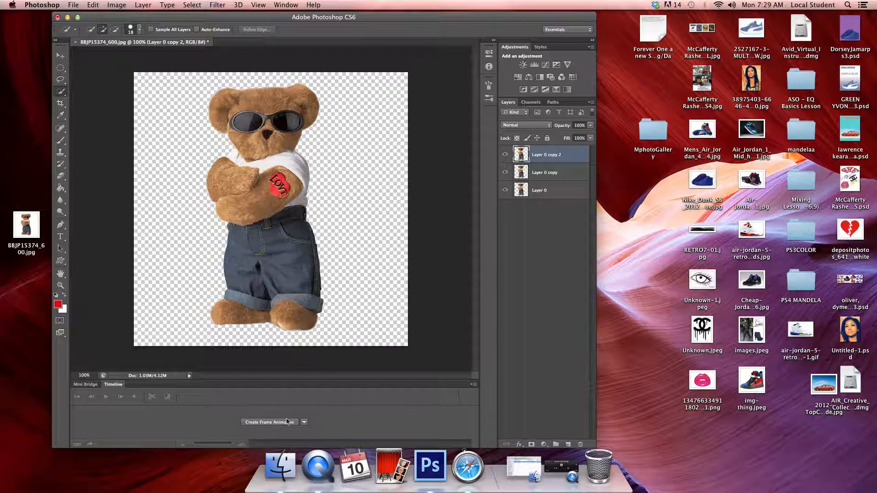
click(283, 5)
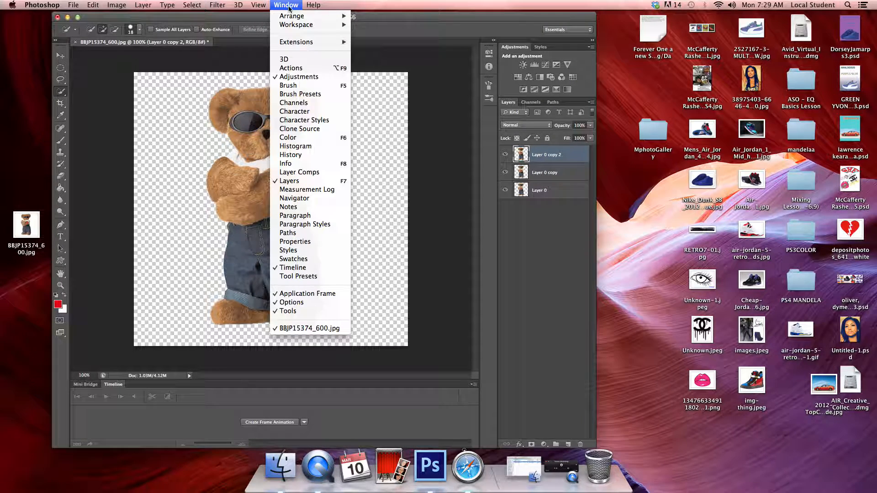
click(287, 268)
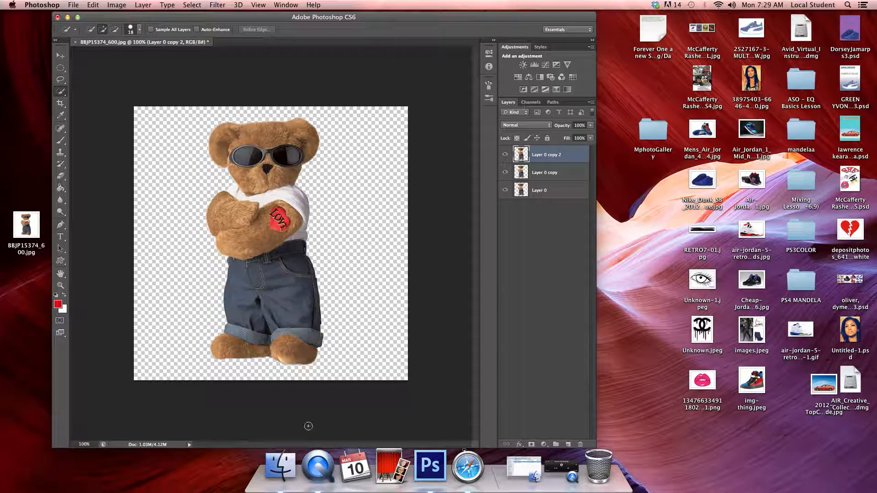
click(286, 6)
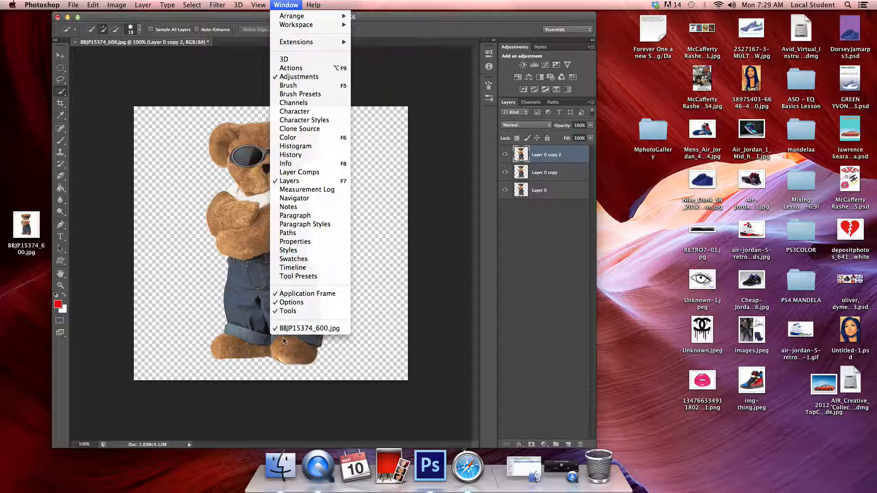
click(290, 268)
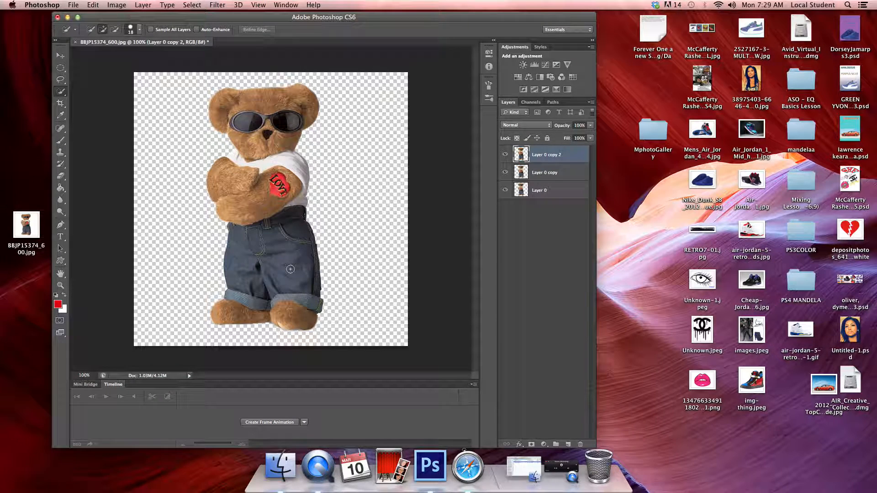
Step: Create a frame animation and duplicate its first frame twice to make three frames
click(271, 423)
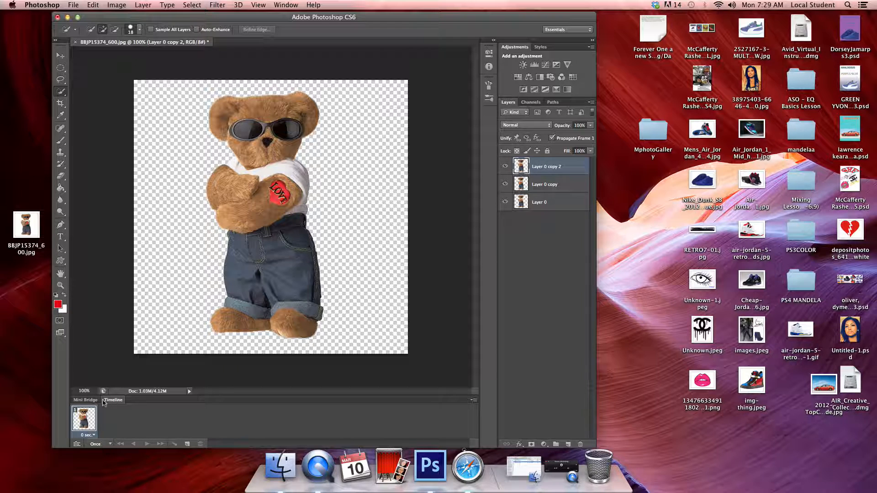
click(187, 444)
click(187, 445)
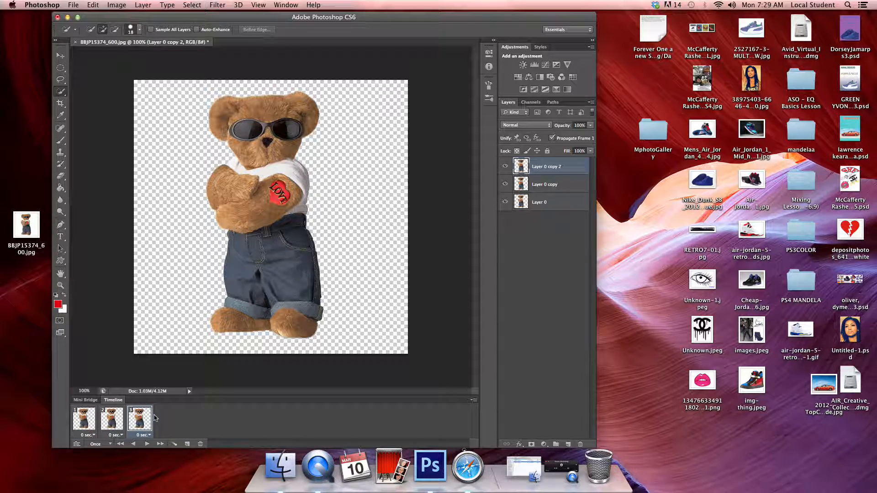
Step: Go through the three animation frames one after another to compare their contents
click(90, 422)
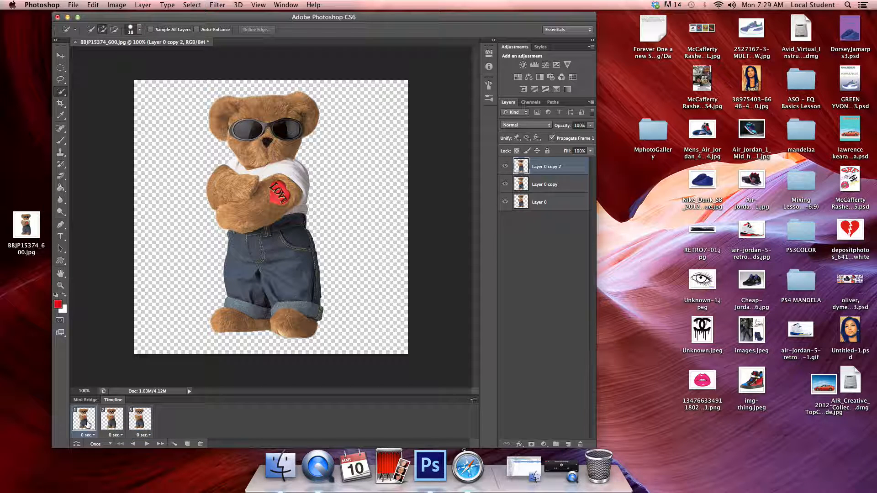
click(112, 423)
click(136, 422)
click(91, 425)
click(111, 423)
click(141, 424)
Step: In frame 1, move the Layer 0 copy 2 bear to the canvas's left edge and hide Layer 0 copy and Layer 0
click(91, 425)
click(61, 57)
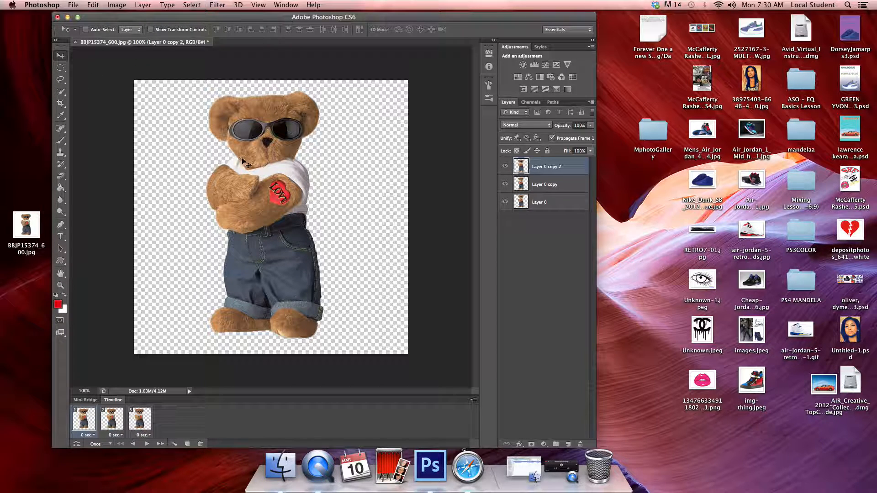
drag(251, 166, 151, 166)
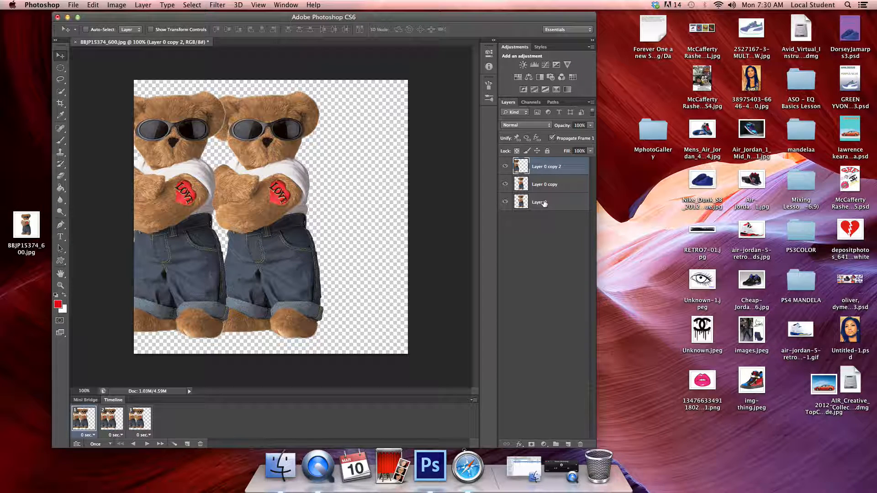
click(505, 185)
click(505, 203)
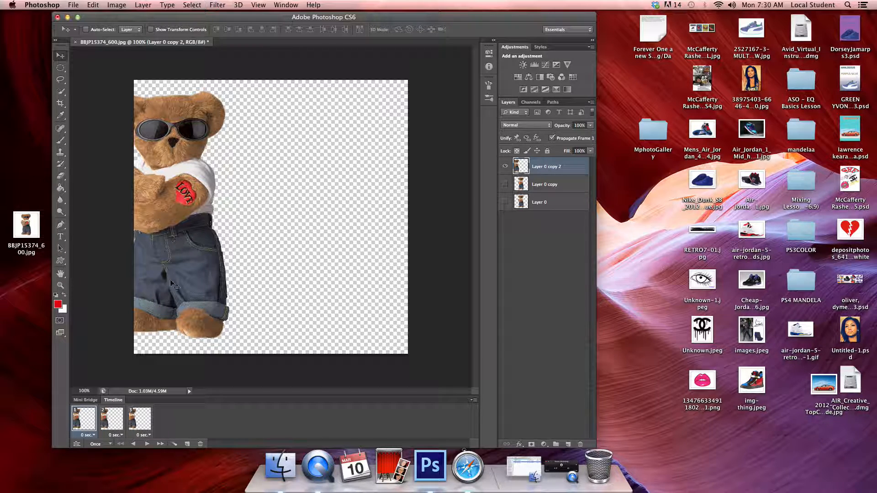
Step: In frame 2, hide Layer 0 copy 2 and make Layer 0 copy the visible, selected layer
click(112, 420)
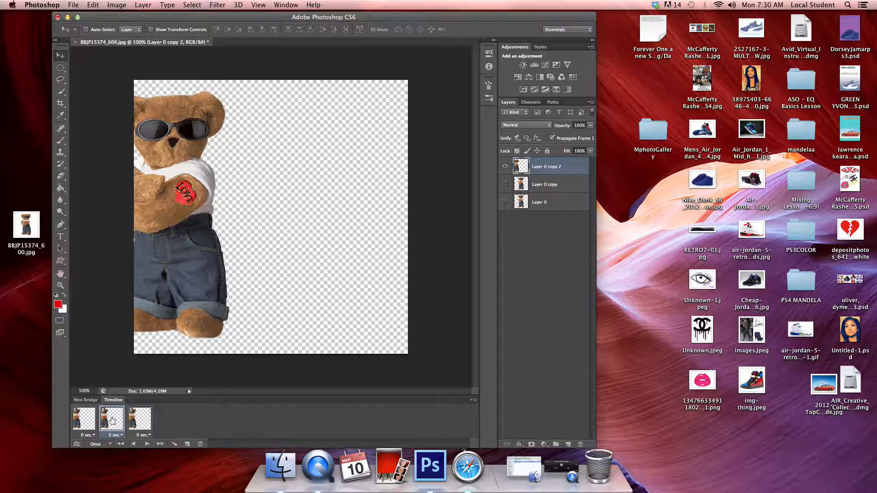
click(504, 167)
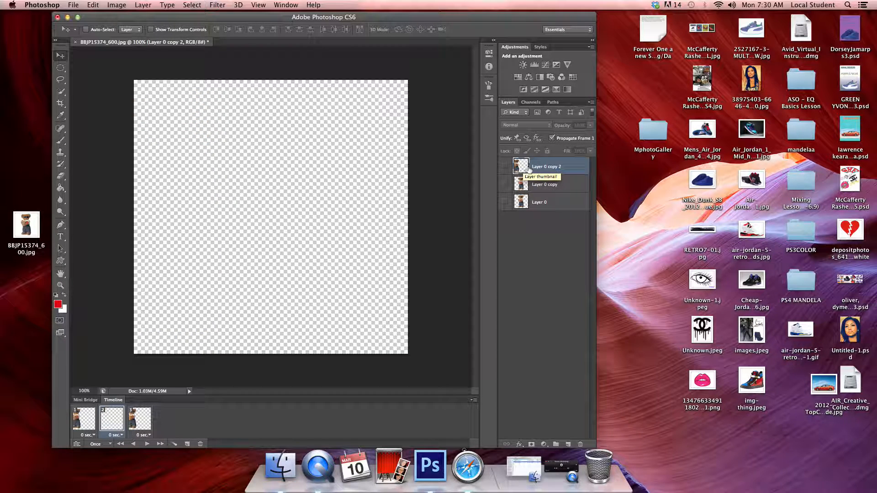
click(543, 188)
click(505, 186)
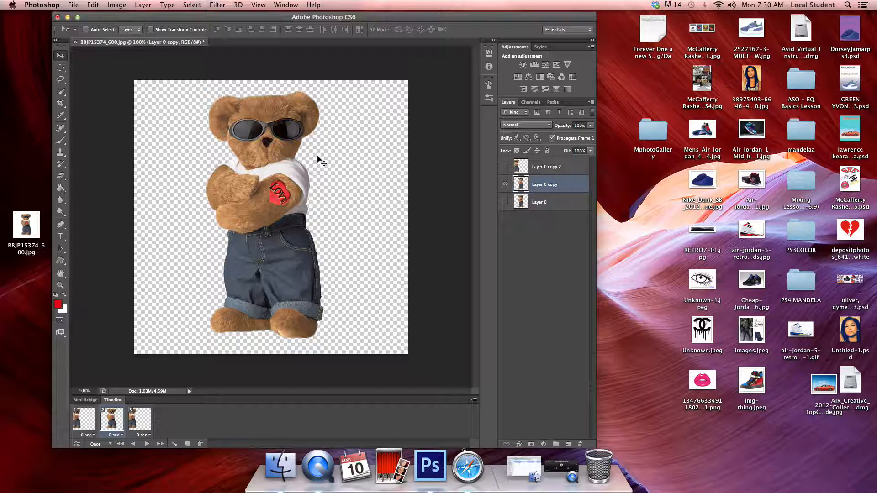
Step: Free-transform the Layer 0 copy bear, rotating it clockwise about 14.5° and scaling it up to about 141%
key(super+t)
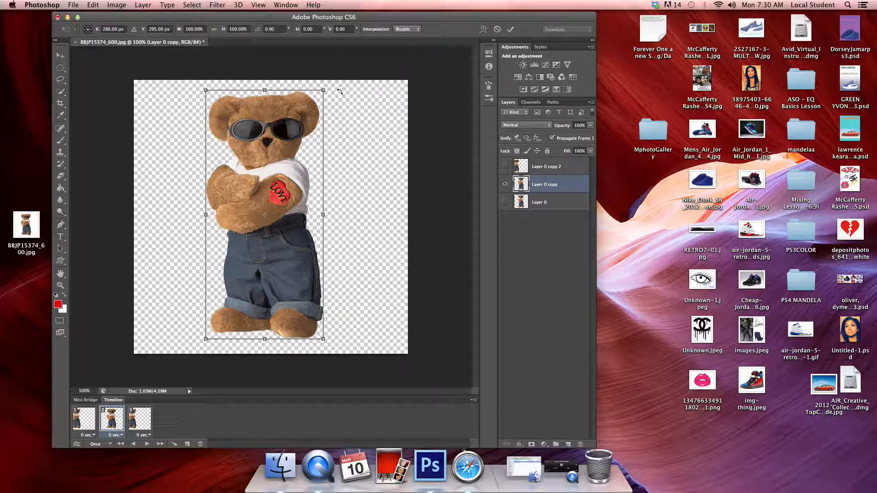
drag(338, 90, 363, 118)
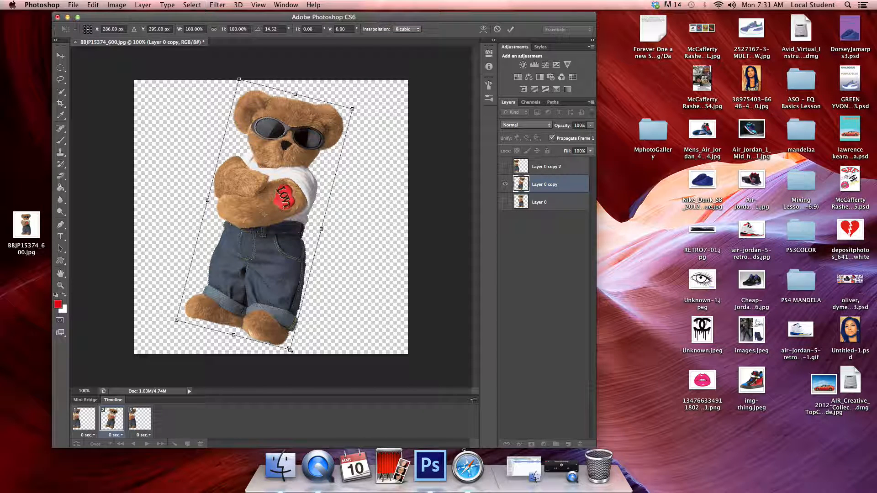
drag(289, 350, 338, 408)
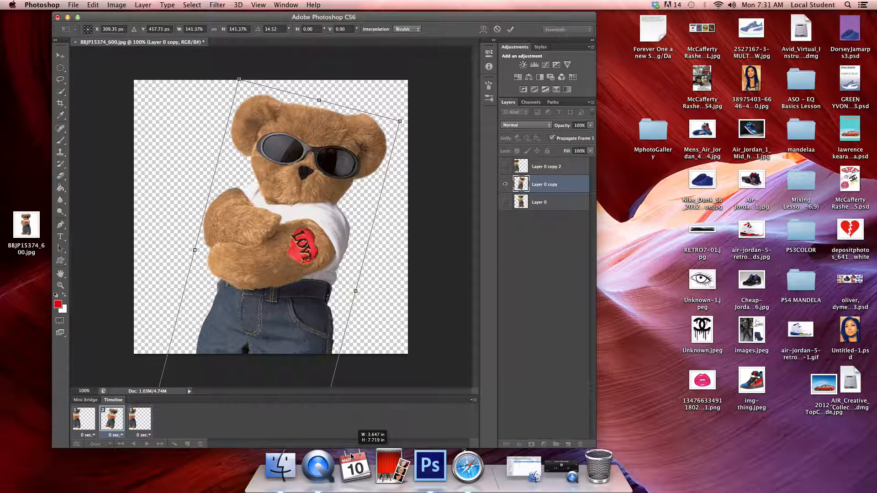
key(Return)
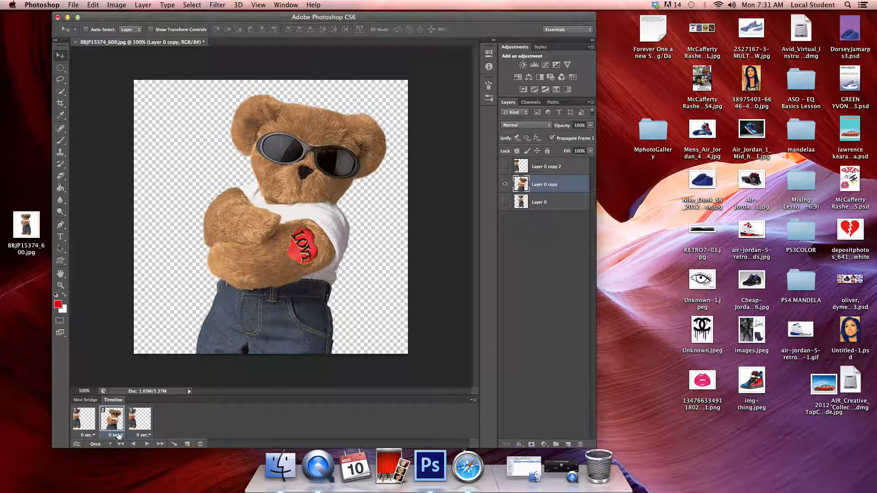
Step: In frame 3, hide Layer 0 copy 2 and make Layer 0 the visible, selected layer
click(143, 425)
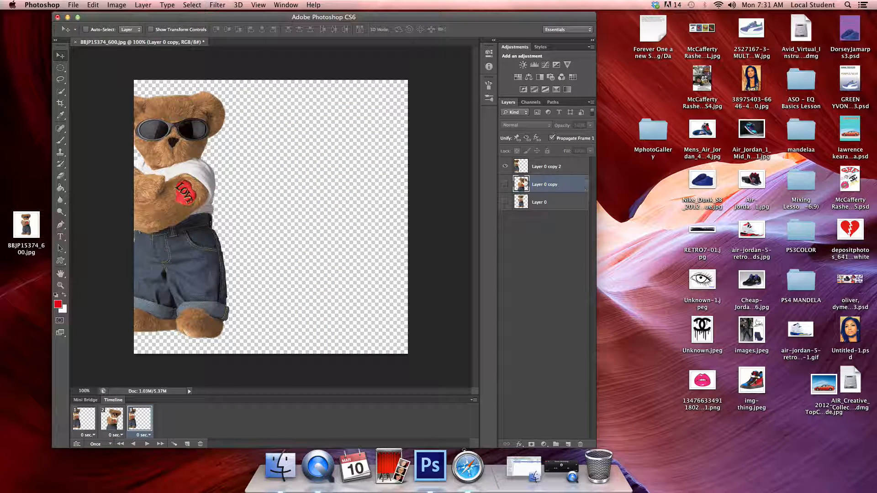
click(504, 167)
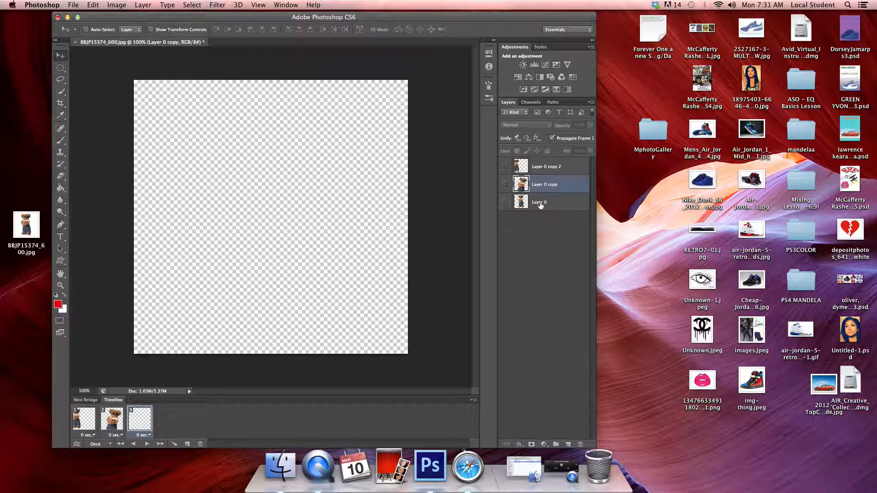
click(547, 204)
click(504, 204)
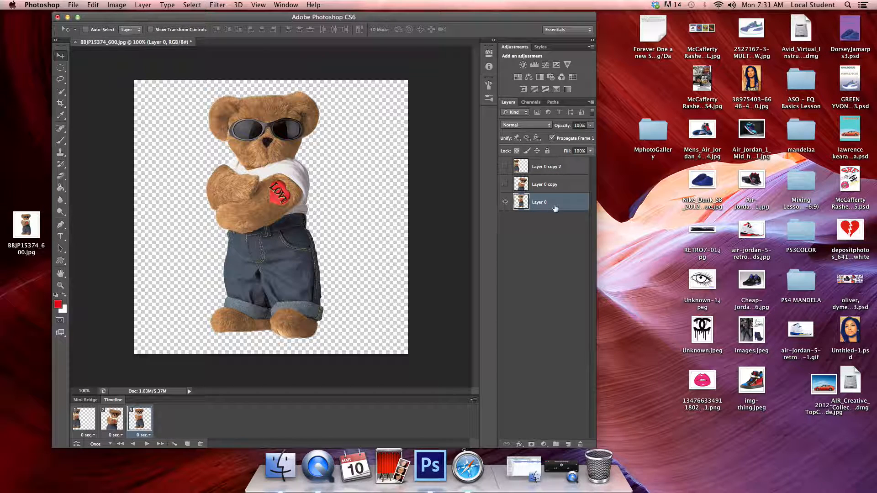
Step: Move the Layer 0 bear to the canvas's lower right corner and rotate it counterclockwise about 15°
drag(274, 246, 380, 247)
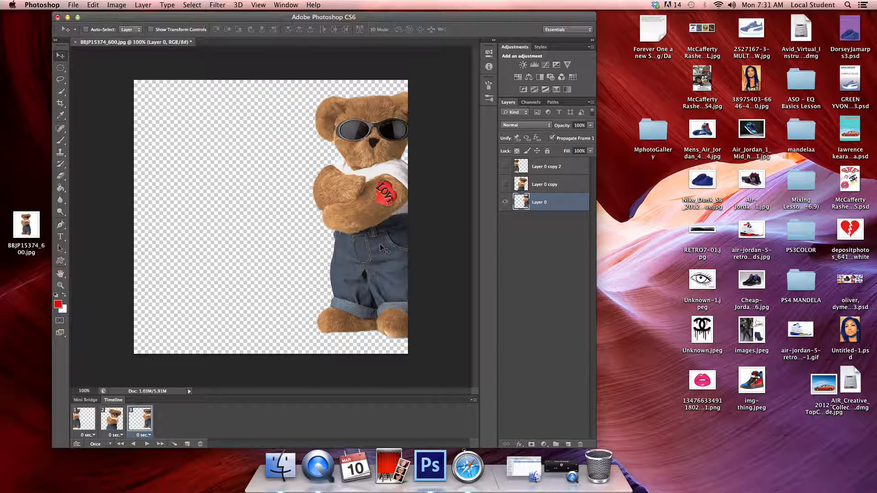
key(cmd+t)
drag(309, 341, 341, 365)
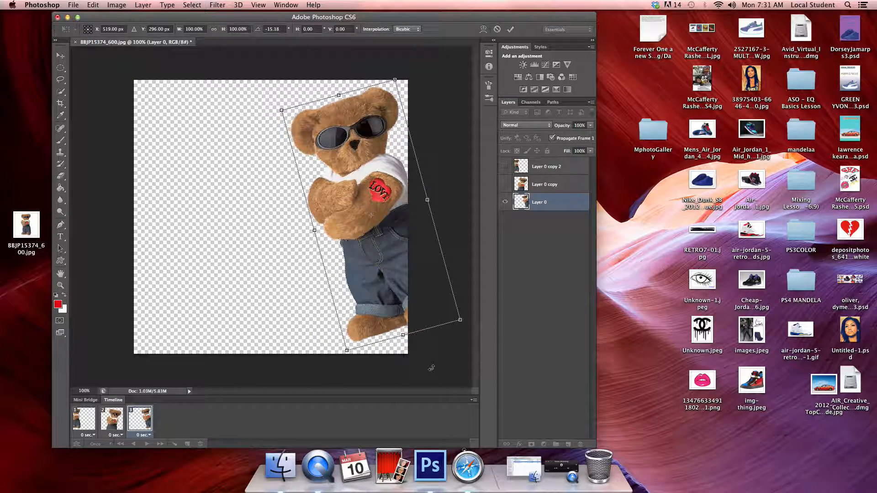
drag(396, 258, 405, 330)
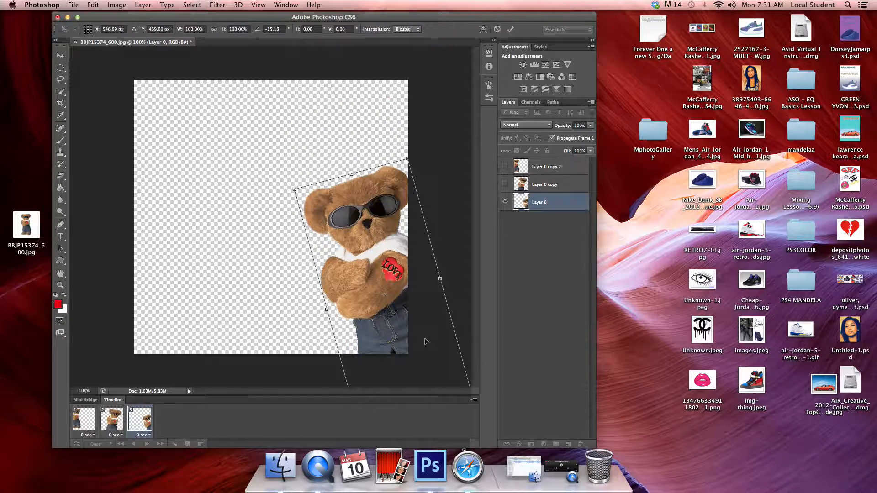
key(Return)
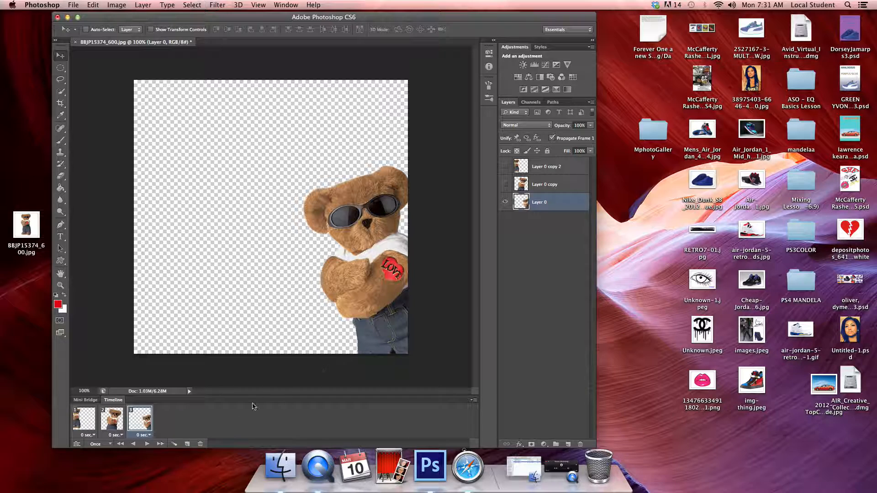
Step: Review frames 1, 2 and 3 in order to check the bear's pose in each
click(83, 422)
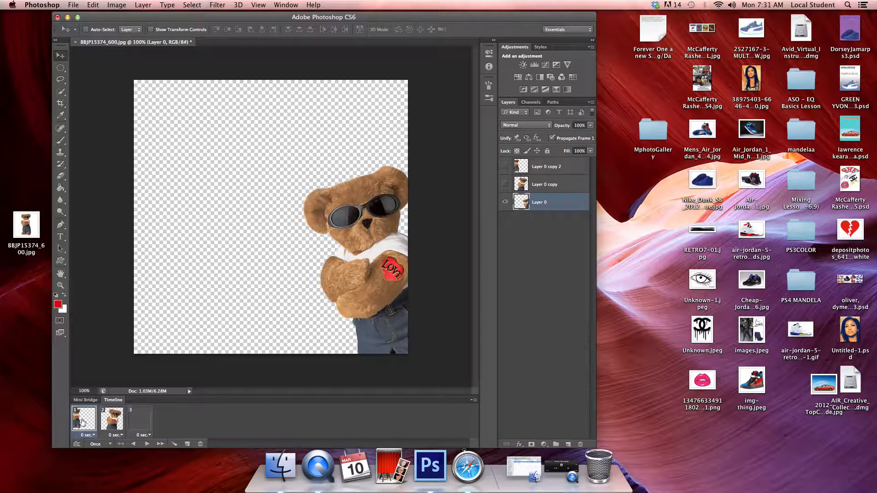
click(111, 425)
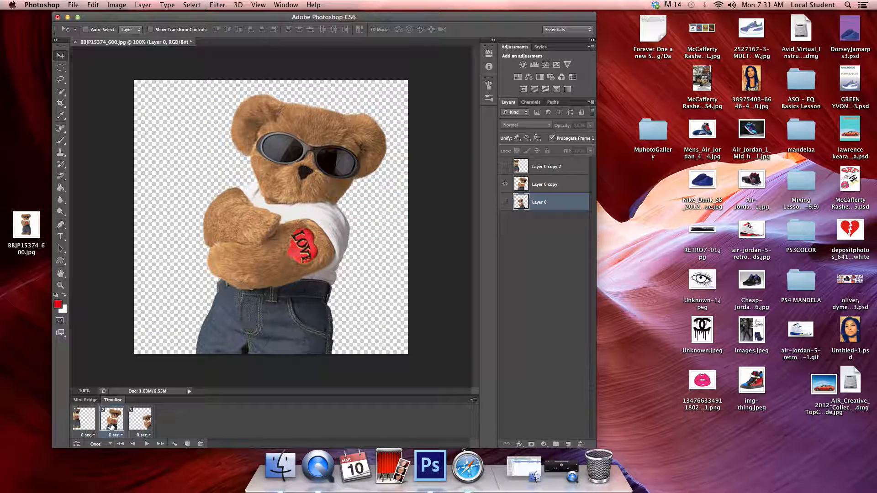
click(139, 425)
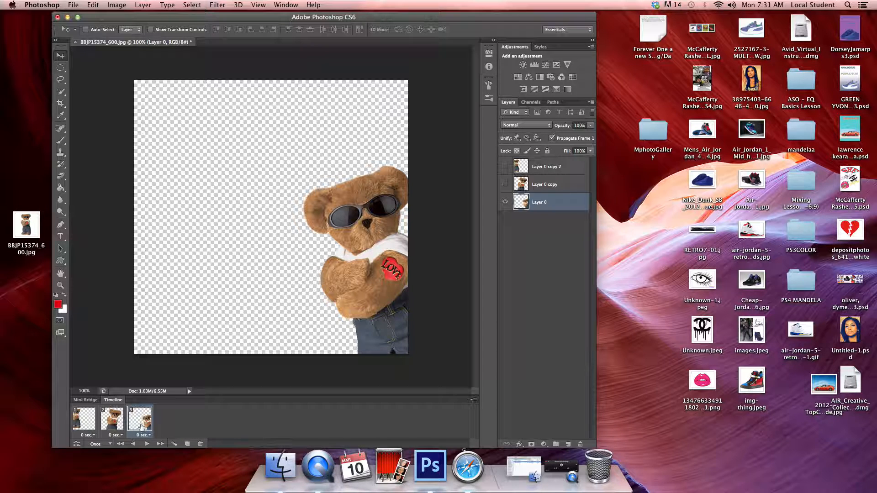
Step: Set the animation's looping to Forever and preview its playback before and after the change
click(147, 444)
click(98, 446)
click(102, 419)
click(147, 444)
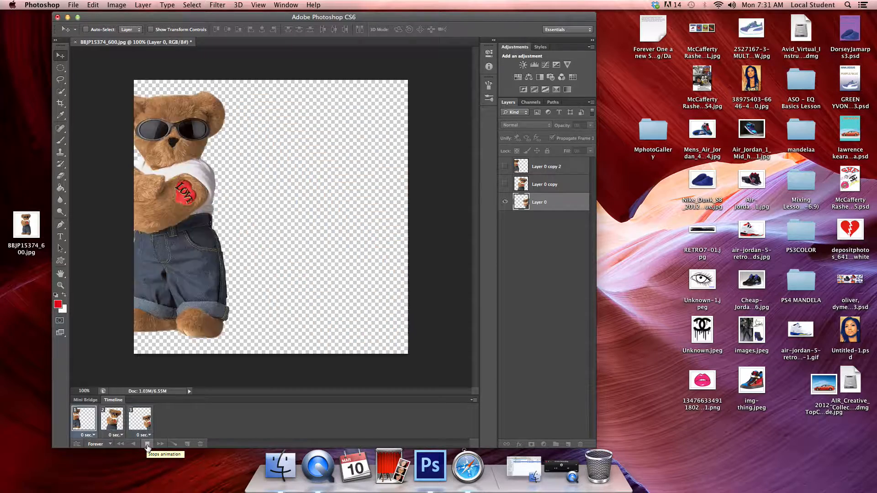
click(147, 444)
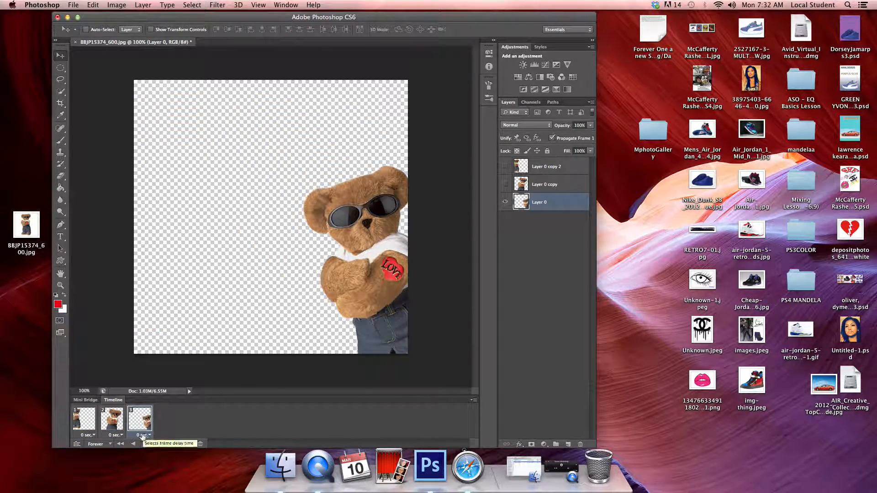
Step: Tween frames 1 and 2 with 3 added frames, using all layers and the position, opacity and effects parameters
click(89, 419)
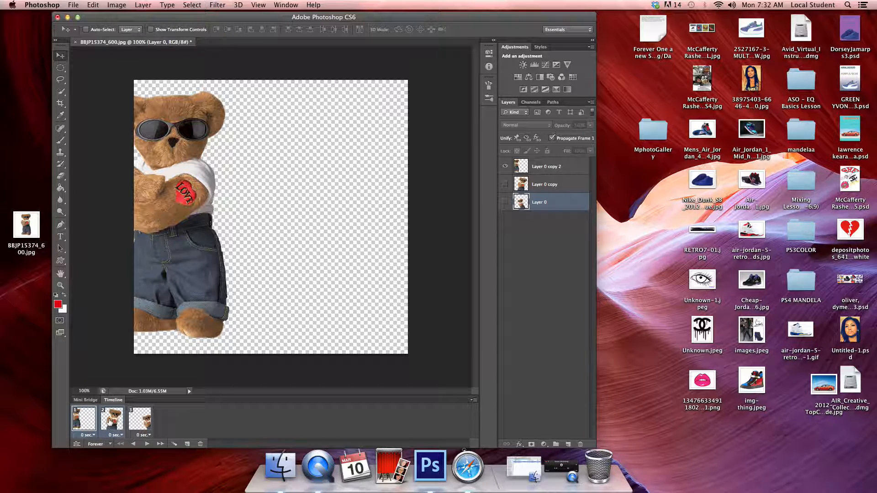
click(174, 445)
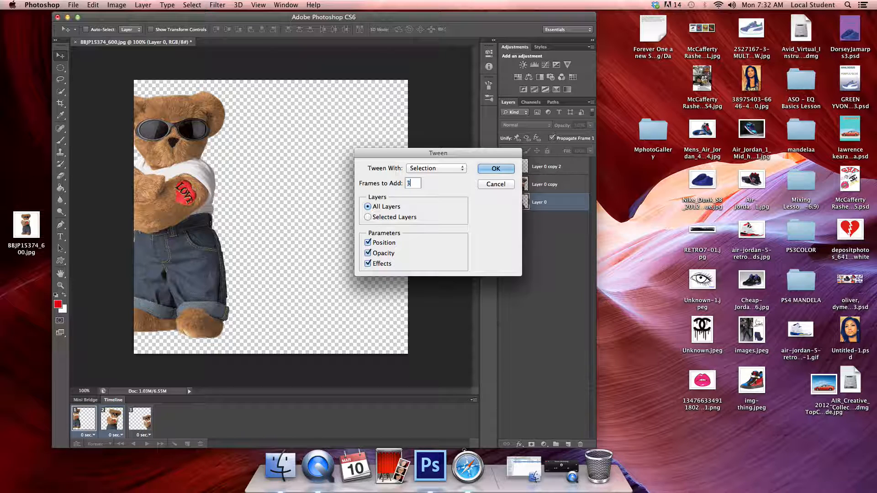
text(3)
click(499, 169)
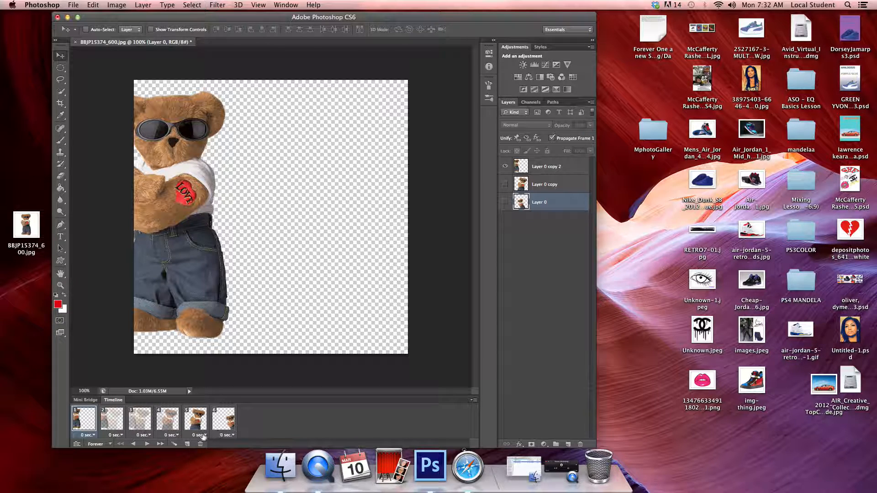
Step: Tween frames 5 and 6 with 3 added frames, then preview the full animation and stop playback
click(224, 420)
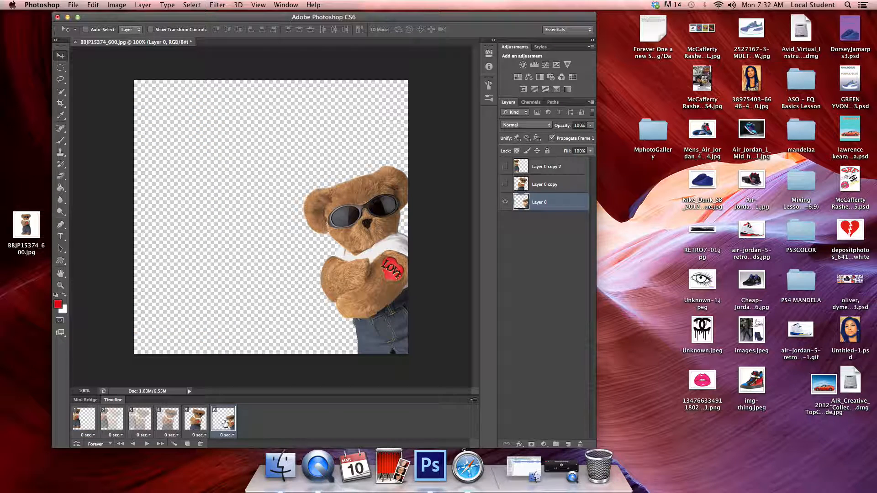
shift+click(199, 421)
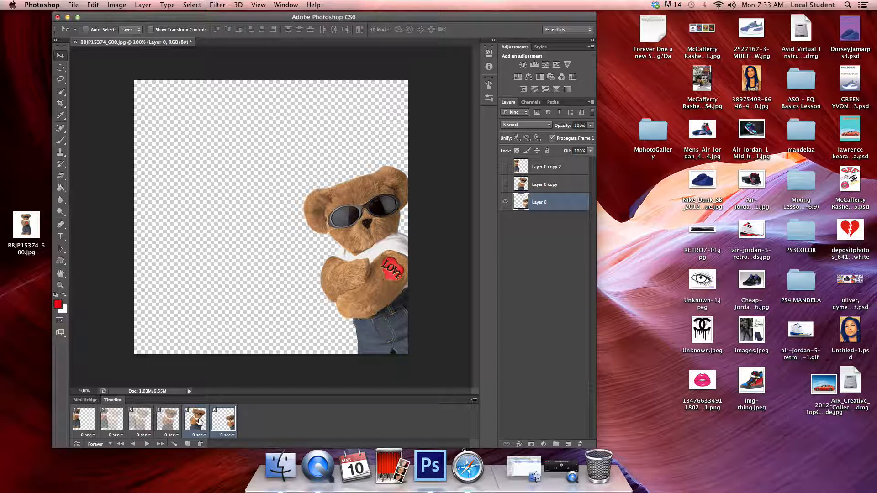
click(174, 445)
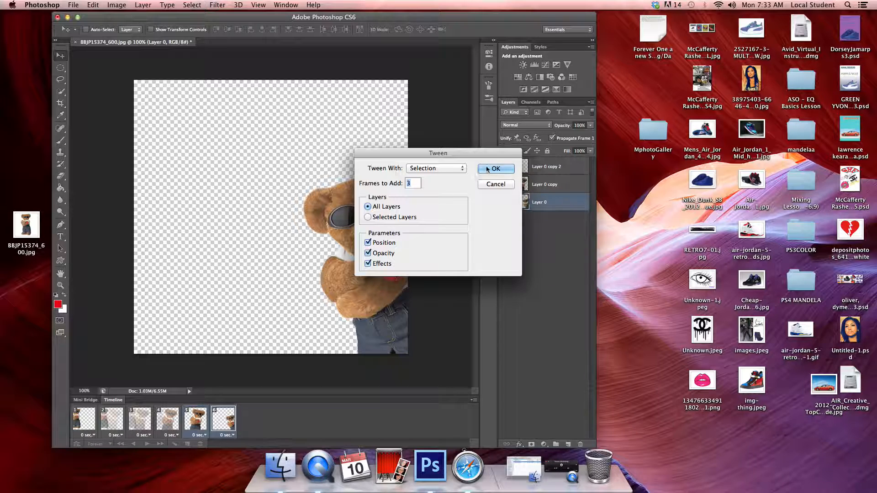
click(487, 170)
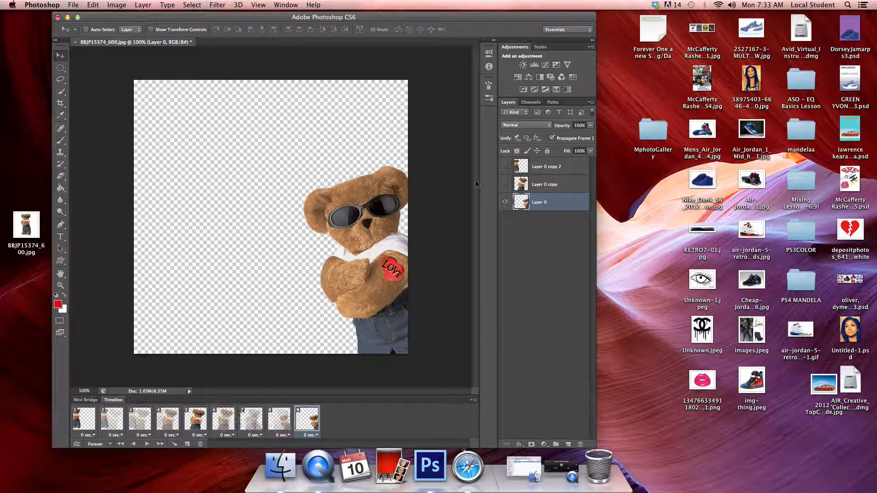
click(146, 445)
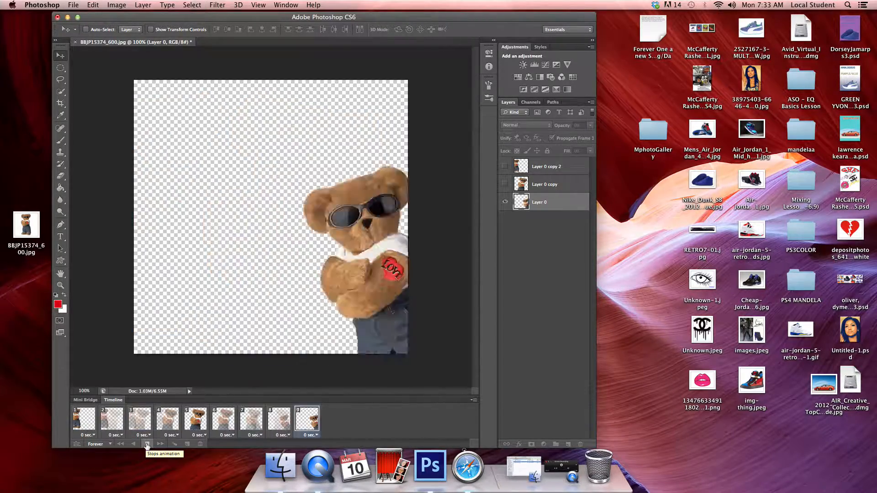
click(146, 444)
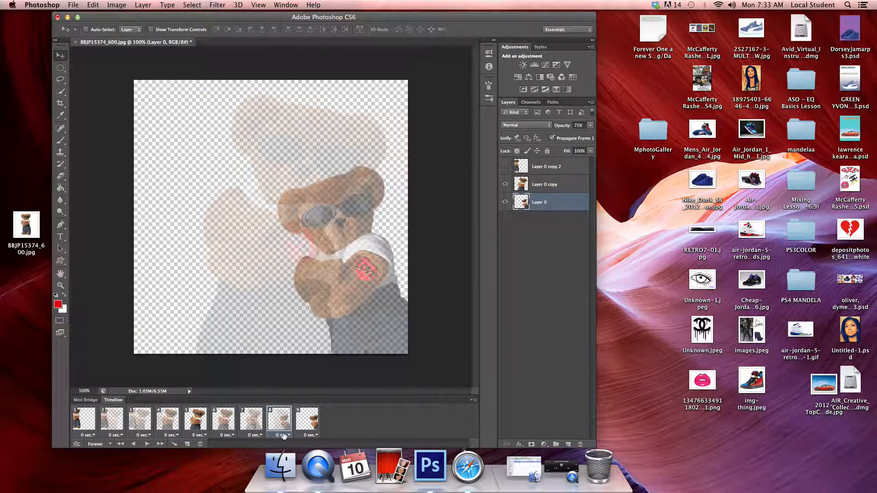
Step: Prepare a Save for Web export in GIF format with the image width set to 400 px
click(73, 5)
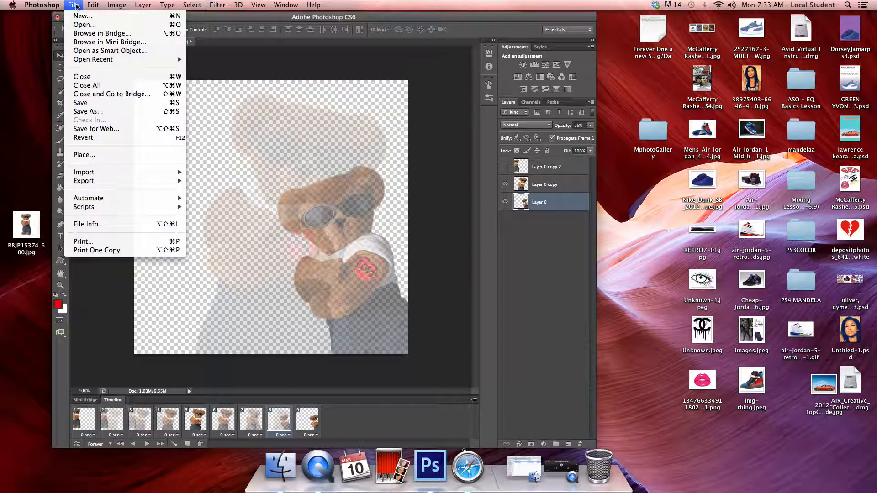
click(92, 130)
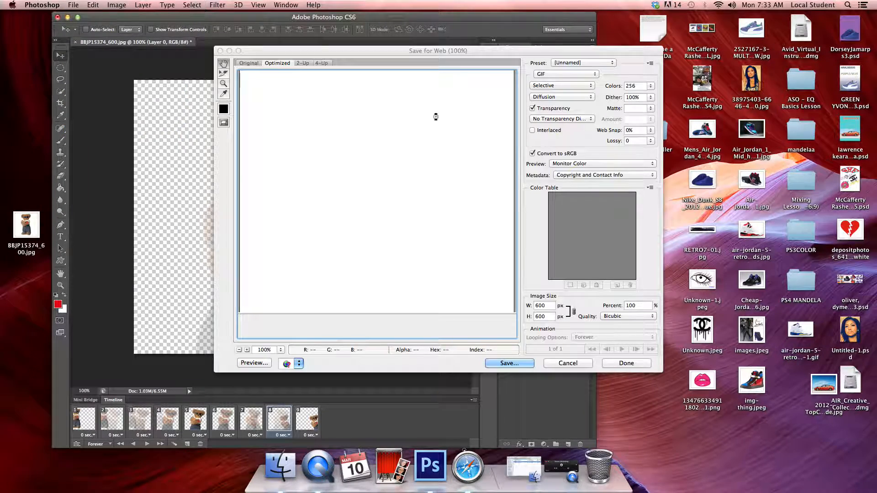
click(557, 74)
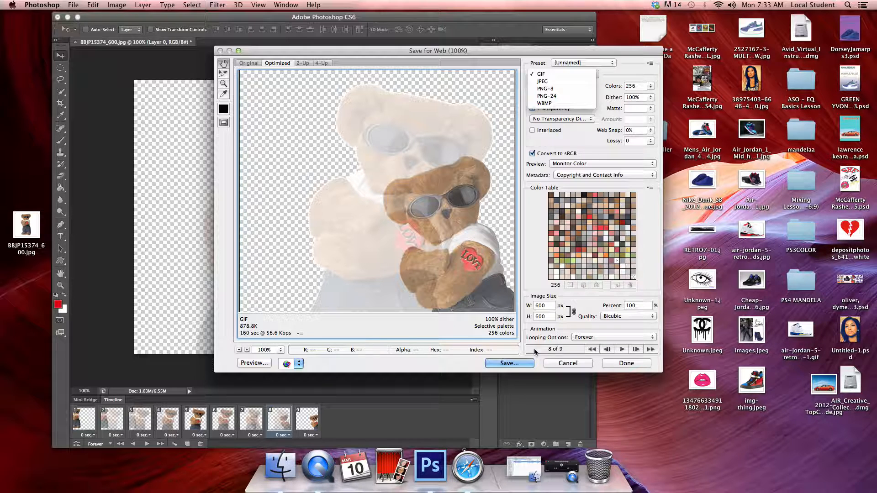
click(545, 309)
double_click(542, 306)
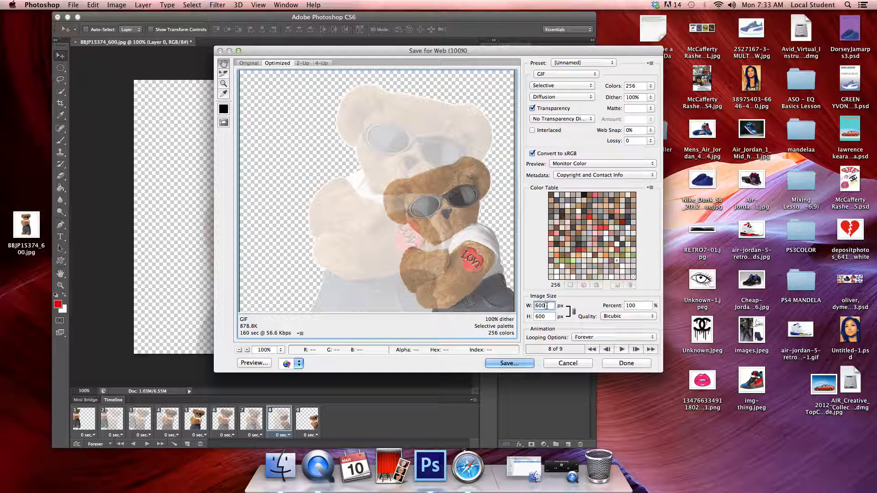
text(400)
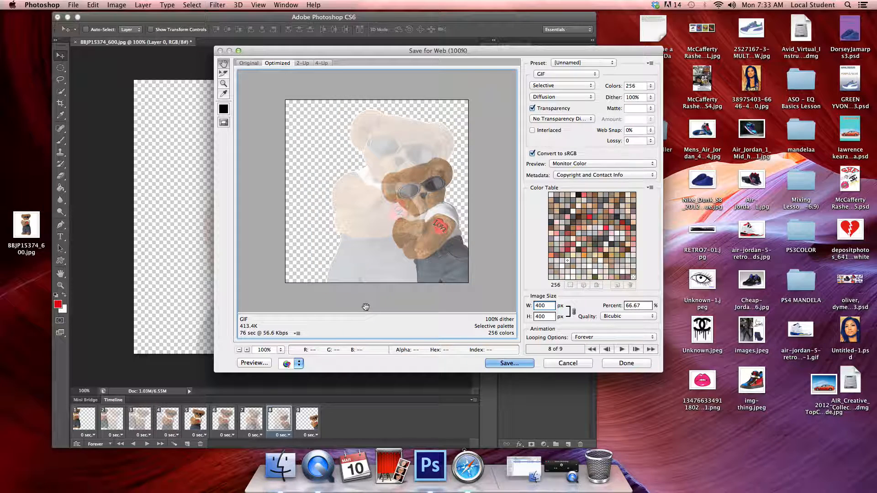
Step: Save the optimized GIF in the MphotoGallery folder on the Desktop
click(499, 363)
click(379, 264)
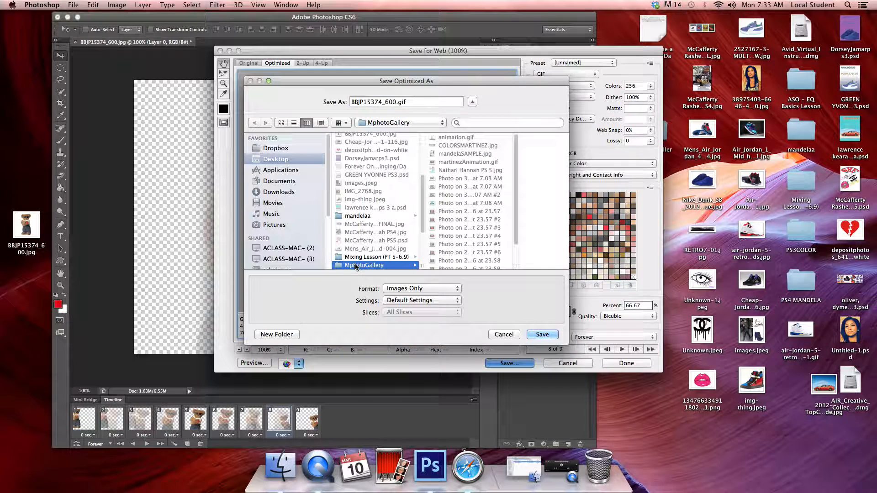